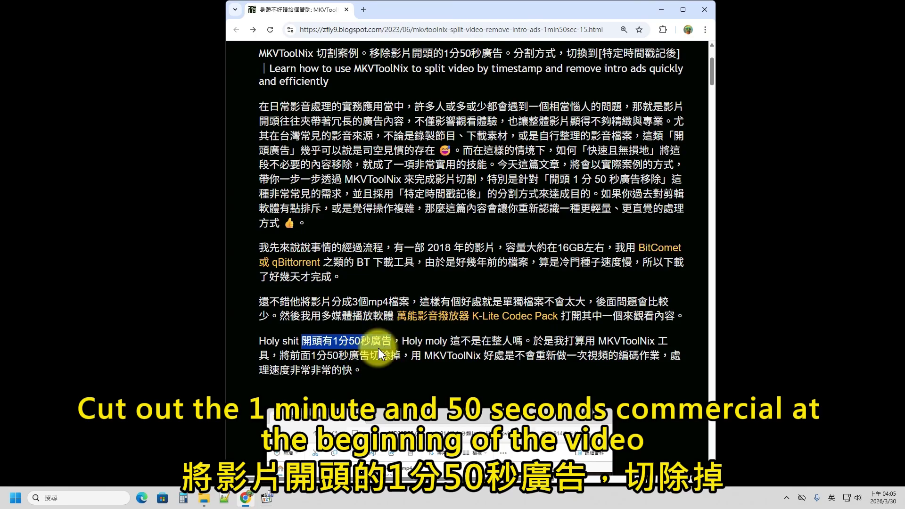
Step: Read the article's introduction about removing a 1 minute 50 second opening advertisement with MKVToolNix, checking the paused example video
left_click_drag(370, 356, 400, 355)
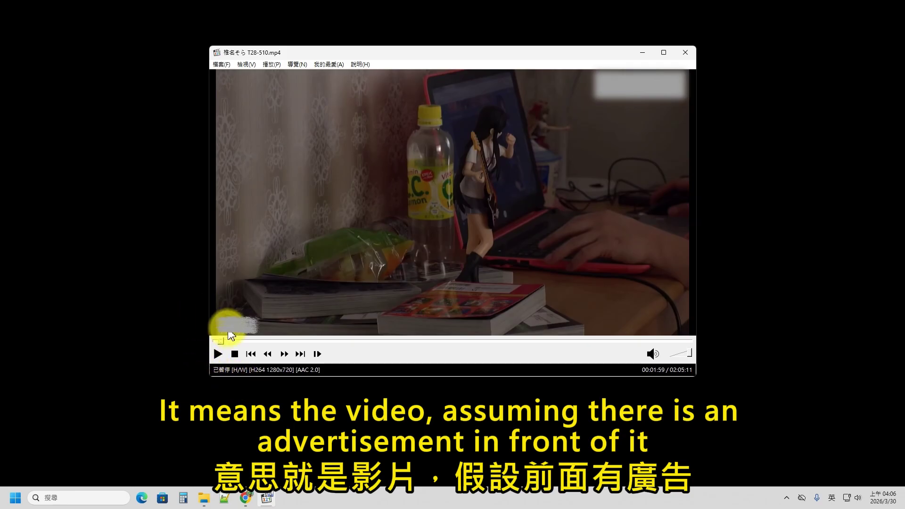
left_click(246, 498)
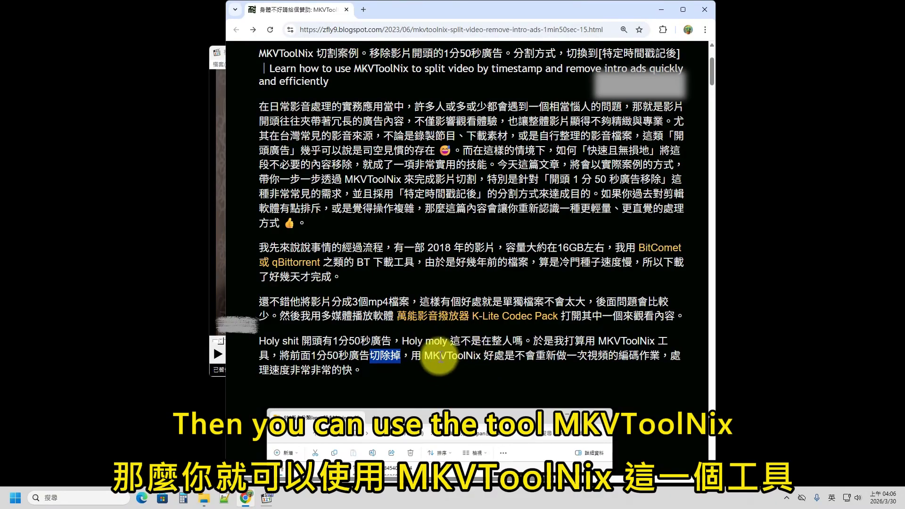
left_click(250, 503)
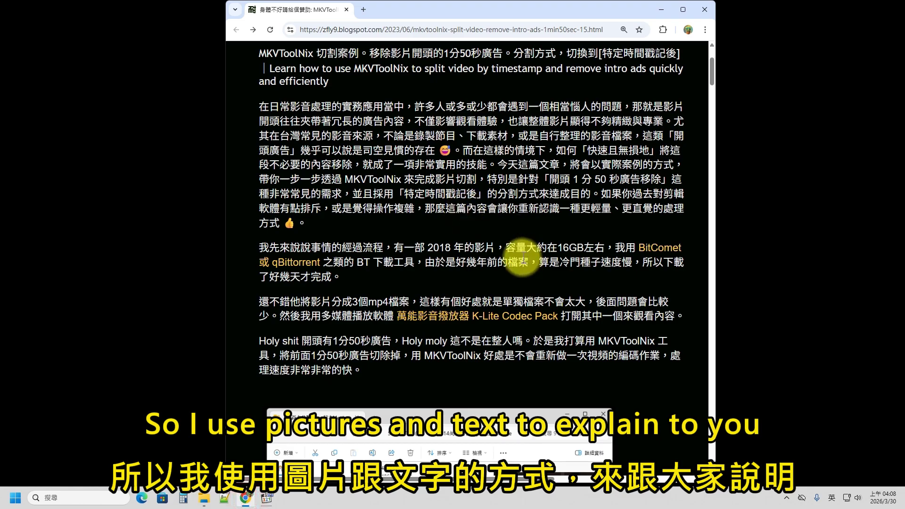
scroll(523, 264, "down", 5)
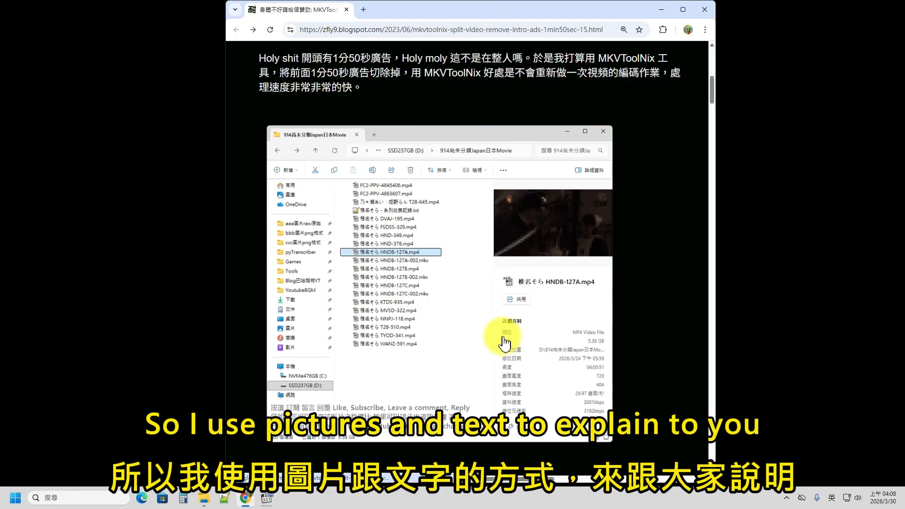
scroll(471, 359, "down", 5)
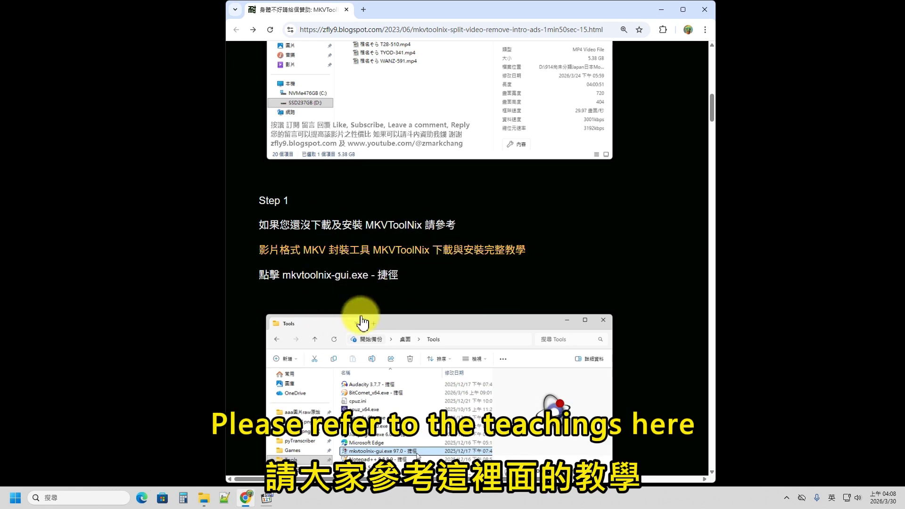
Step: Examine the article's screenshots and instructions on timestamp splitting, comparing the resulting file lengths, clearing the file list and deleting leftover videos
left_click(379, 325)
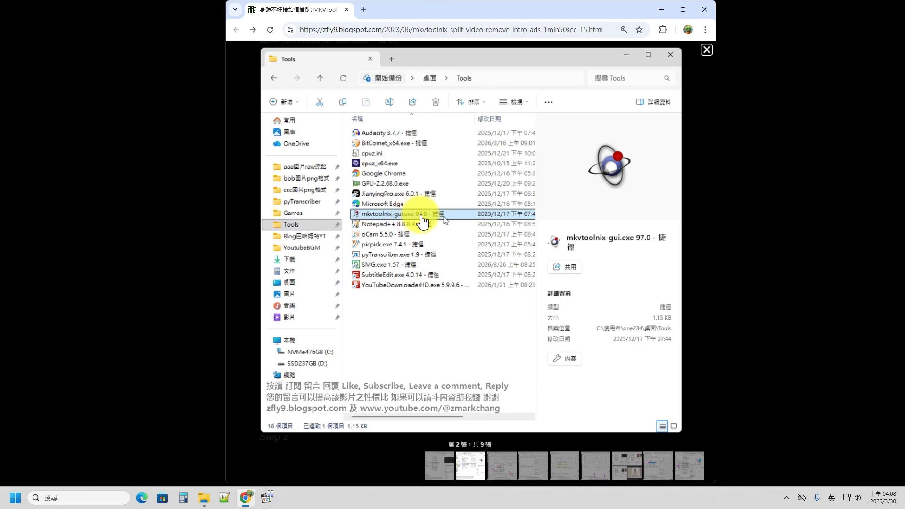
key("Right")
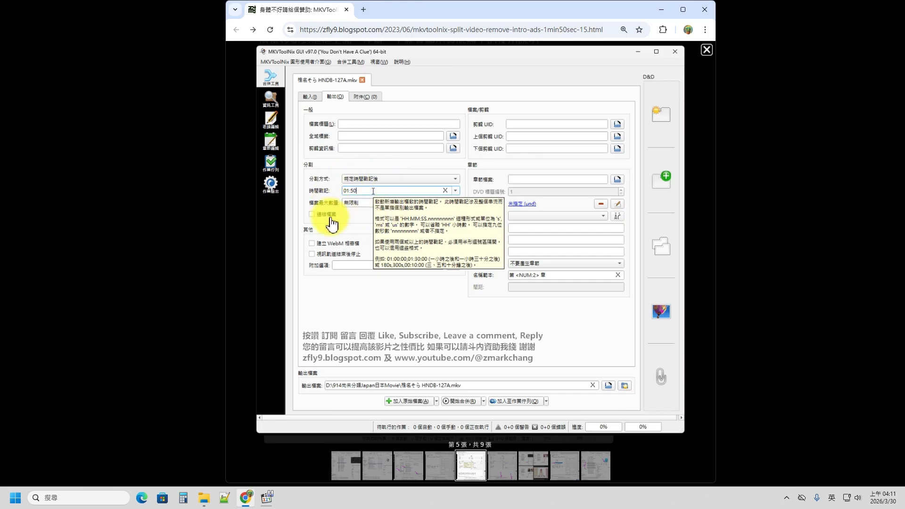
left_click(375, 289)
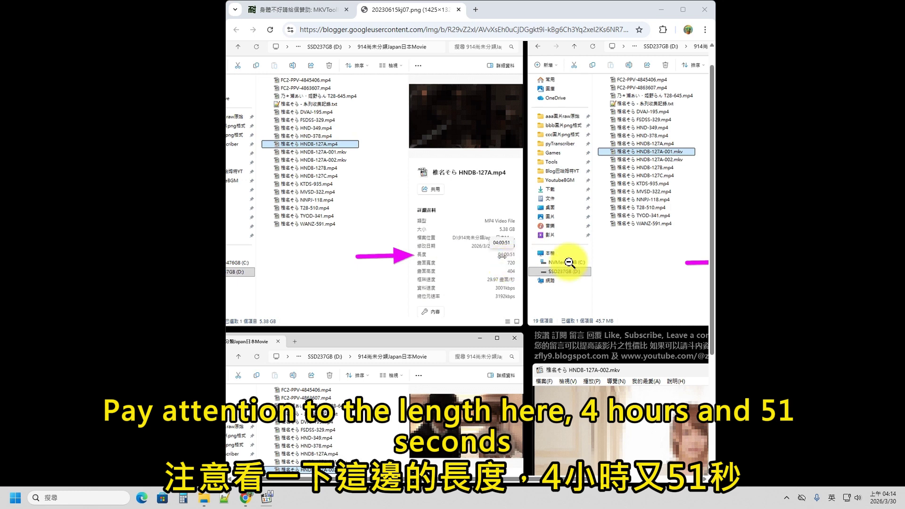
scroll(532, 154, "right", 3)
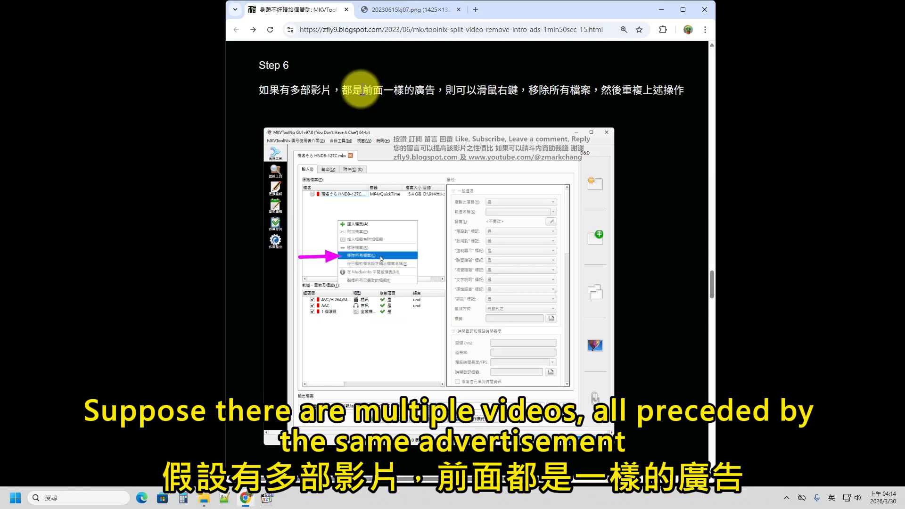
left_click_drag(362, 90, 434, 91)
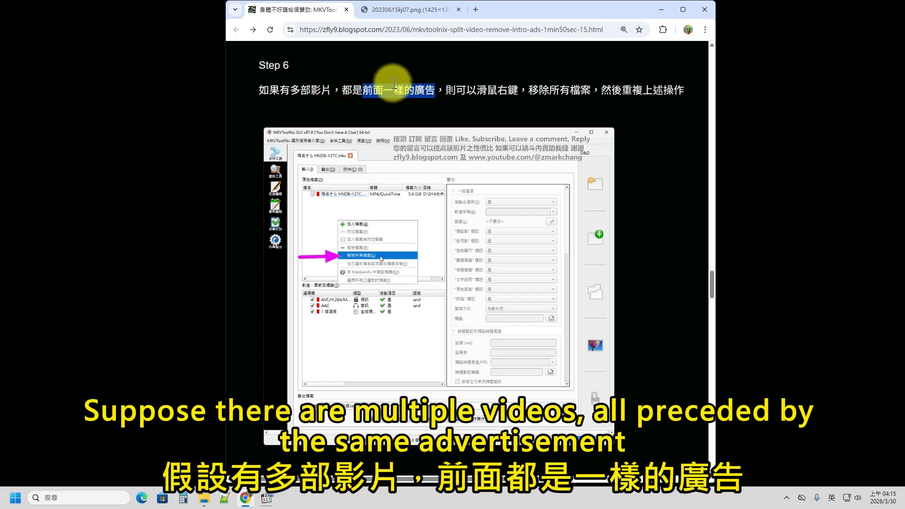
left_click(317, 181)
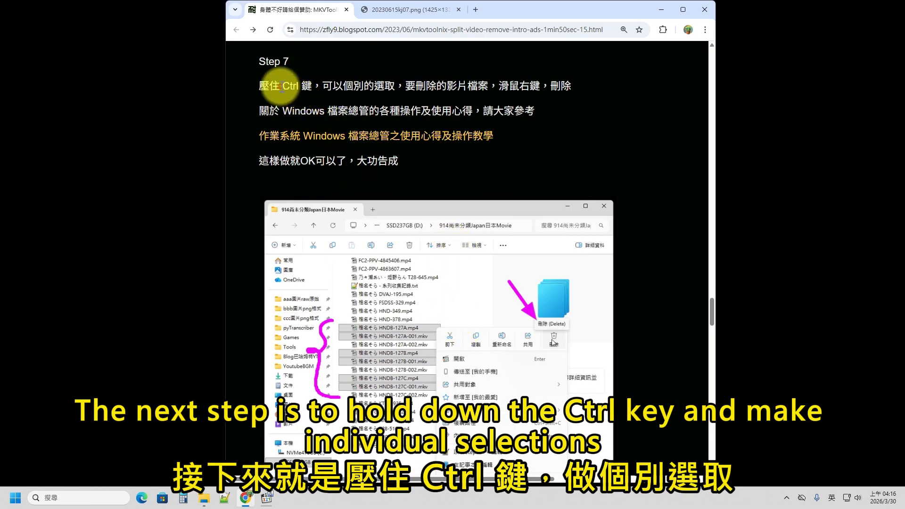
left_click_drag(281, 85, 299, 85)
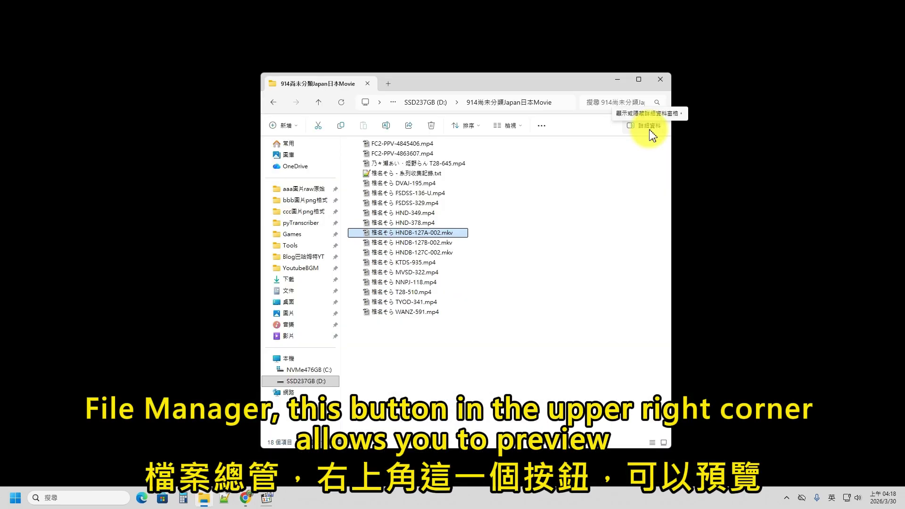
Step: Show the details pane in File Explorer and launch mkvtoolnix-gui.exe 97.0 from the Tools folder
left_click(646, 126)
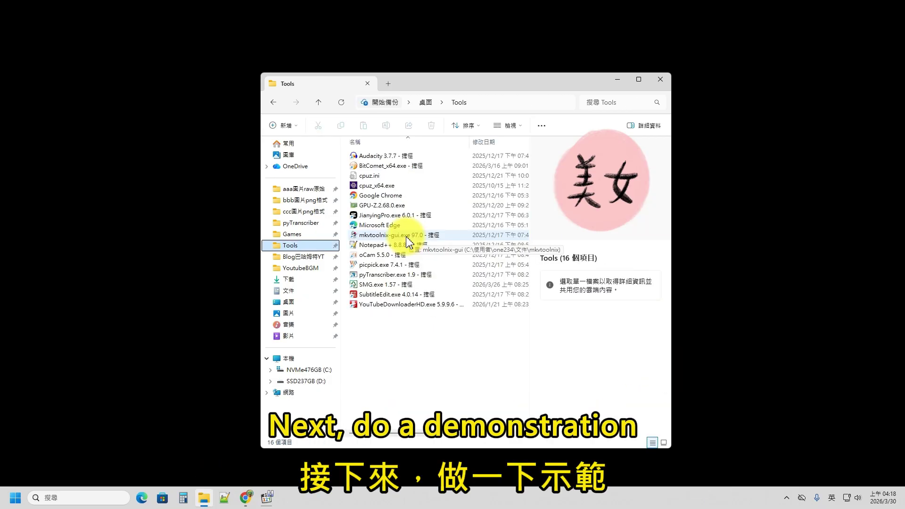
left_click(408, 238)
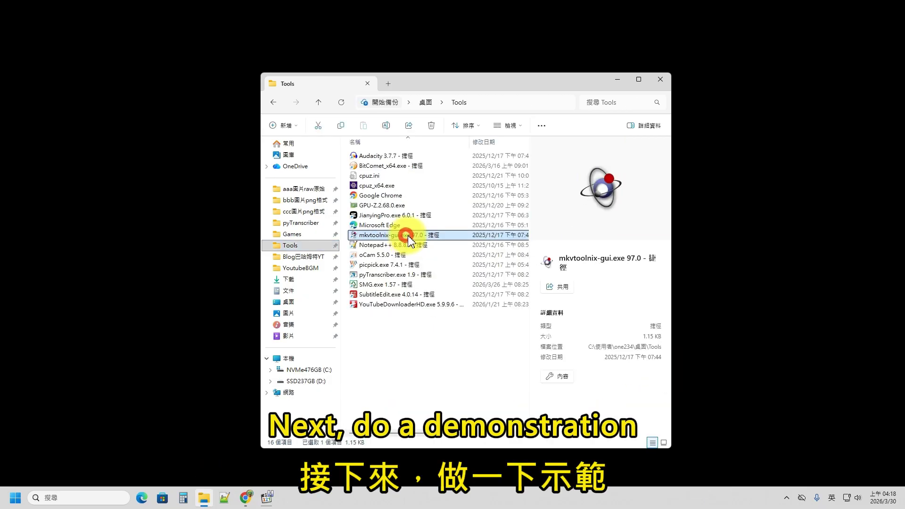
double_click(426, 240)
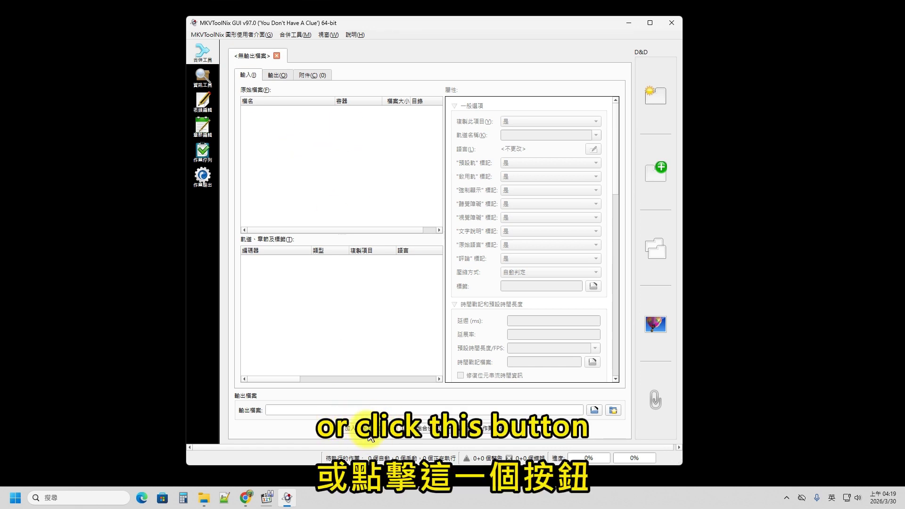
Step: Add the HNDB-127A-002.mkv video from the 914尚未分類Japan日本Movie folder as a source file
right_click(298, 147)
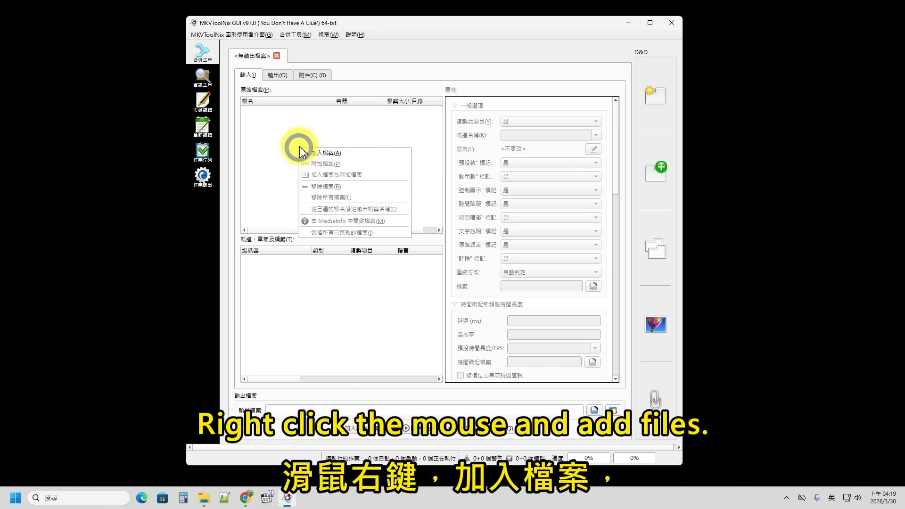
left_click(327, 156)
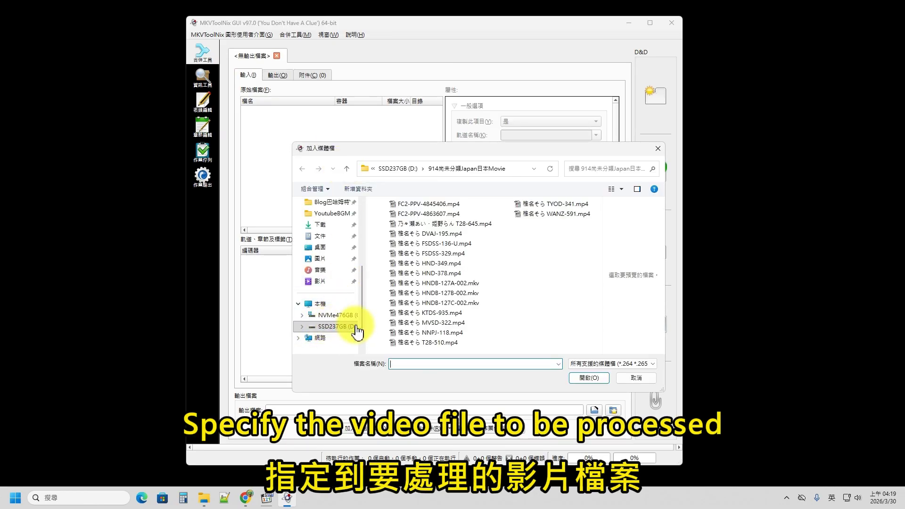
left_click(623, 190)
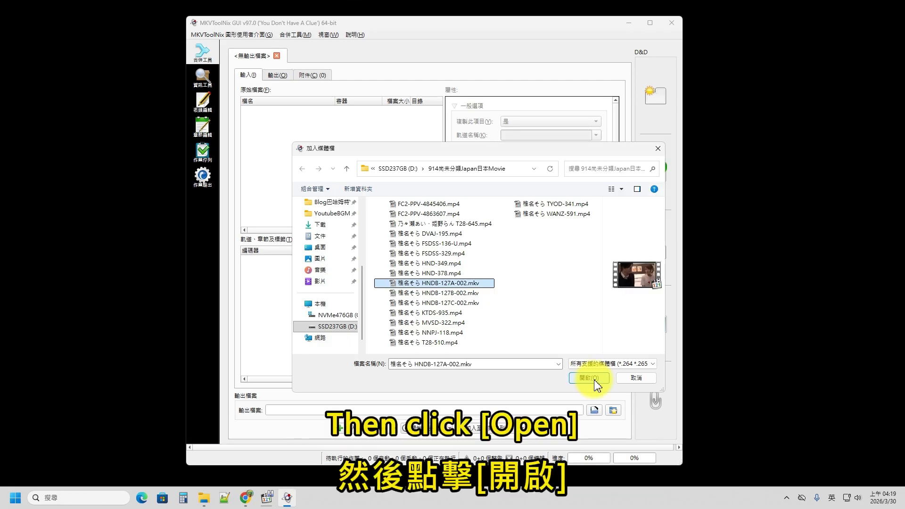
left_click(596, 378)
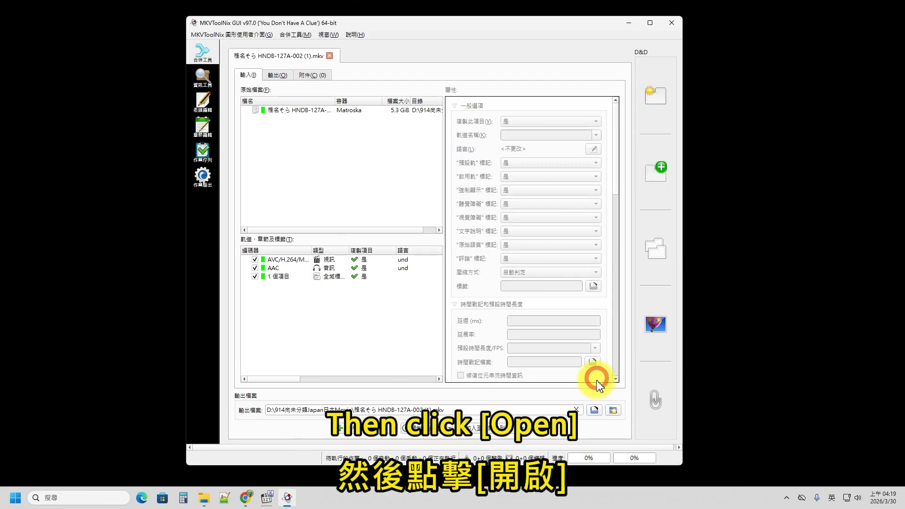
Step: Set the output's split mode to 特定時間戳記後 (after specific timestamps) and enter the split timestamp
left_click(278, 75)
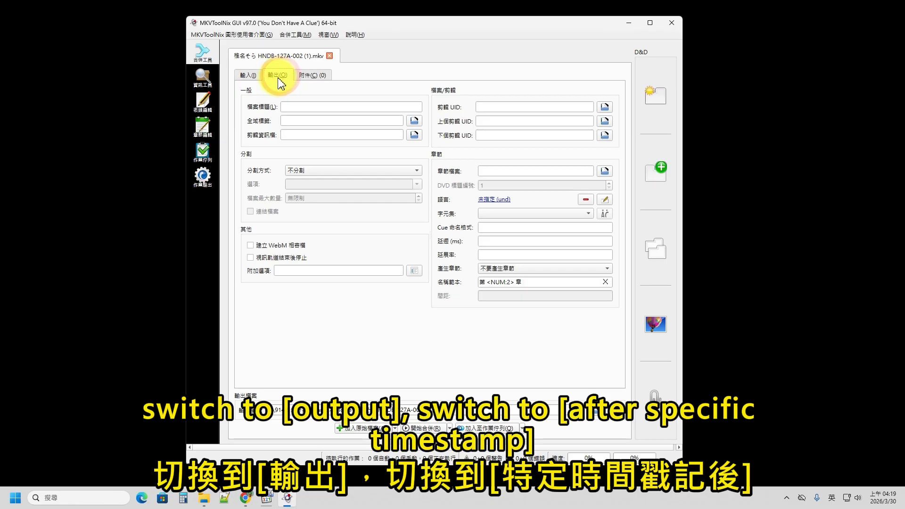
left_click(298, 171)
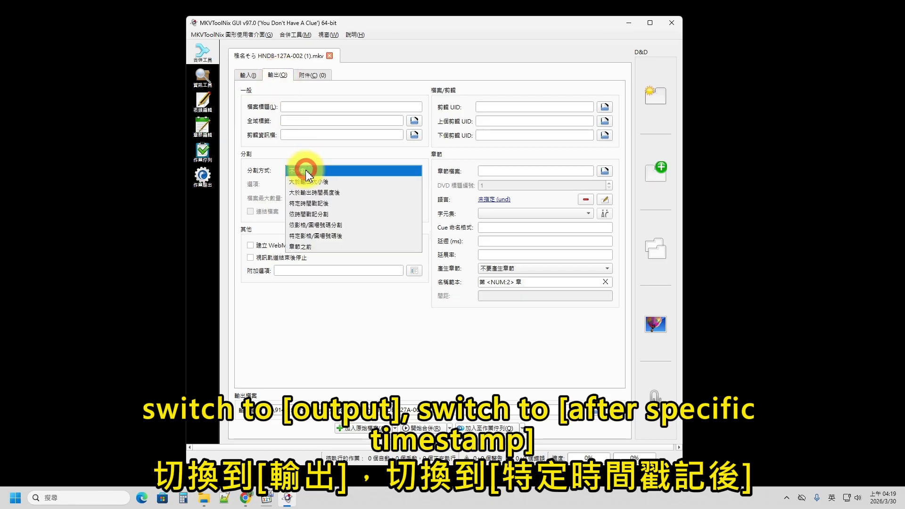
left_click(314, 204)
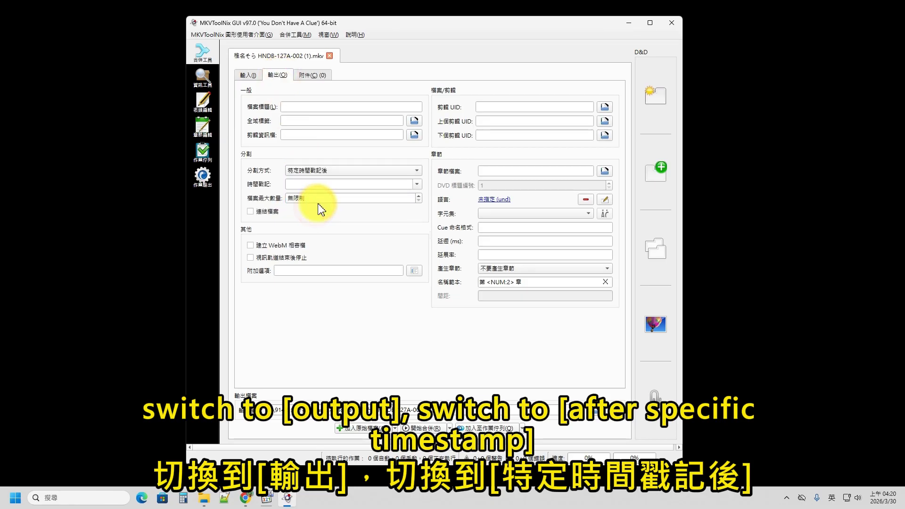
left_click(305, 184)
type("0")
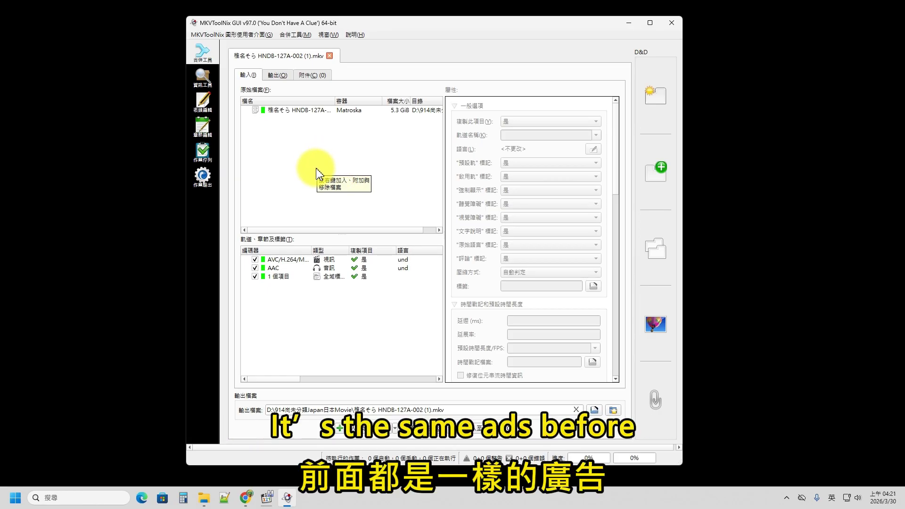
Step: Remove all source files from the current multiplex job
right_click(291, 144)
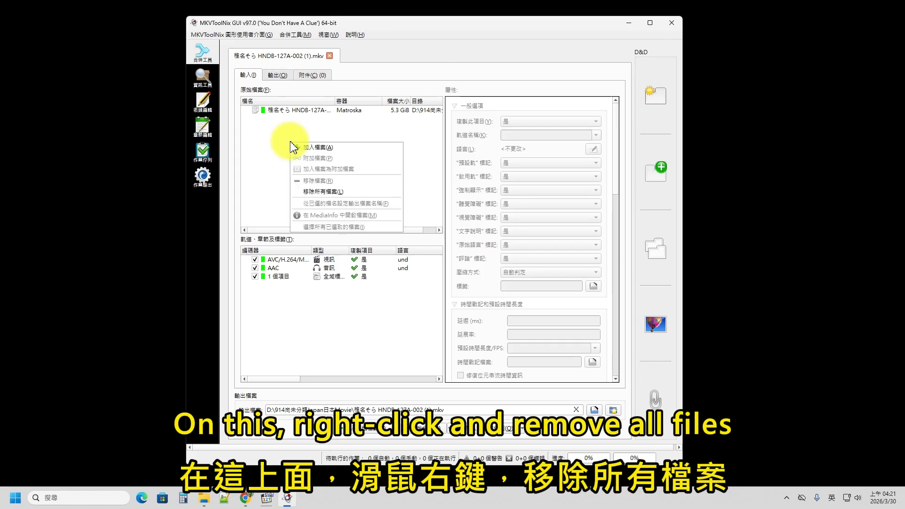
left_click(333, 195)
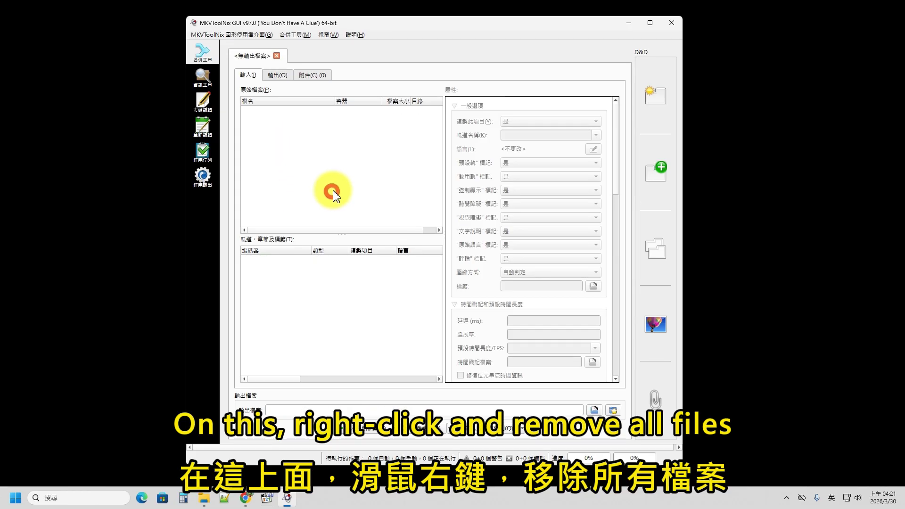
right_click(293, 140)
left_click(325, 147)
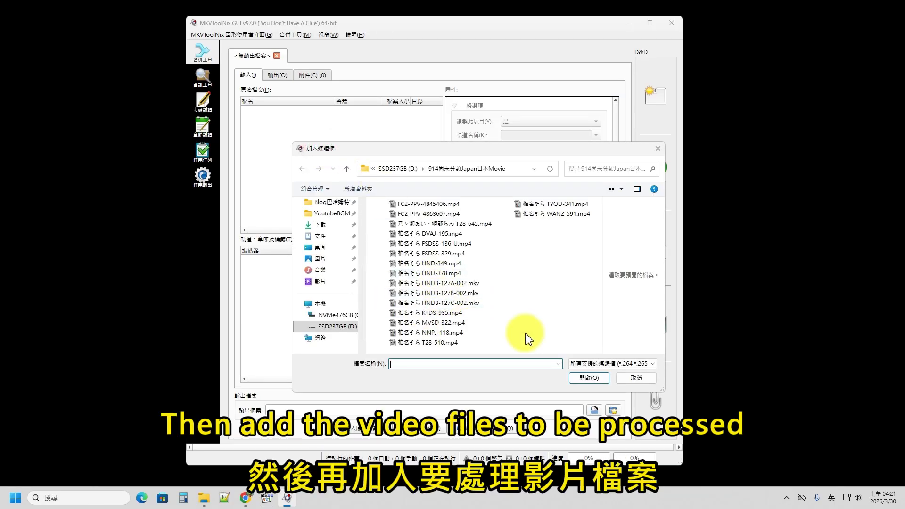
left_click(634, 377)
left_click(277, 75)
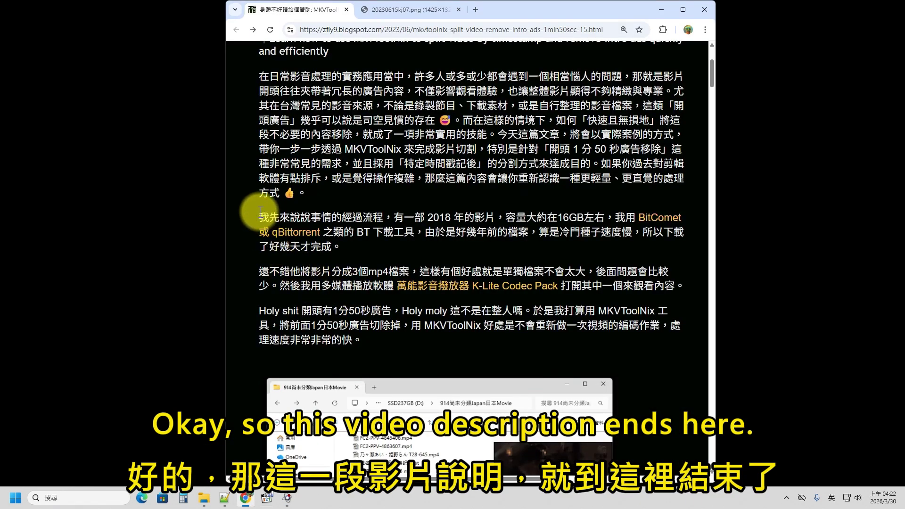
left_click_drag(261, 211, 486, 339)
left_click(427, 211)
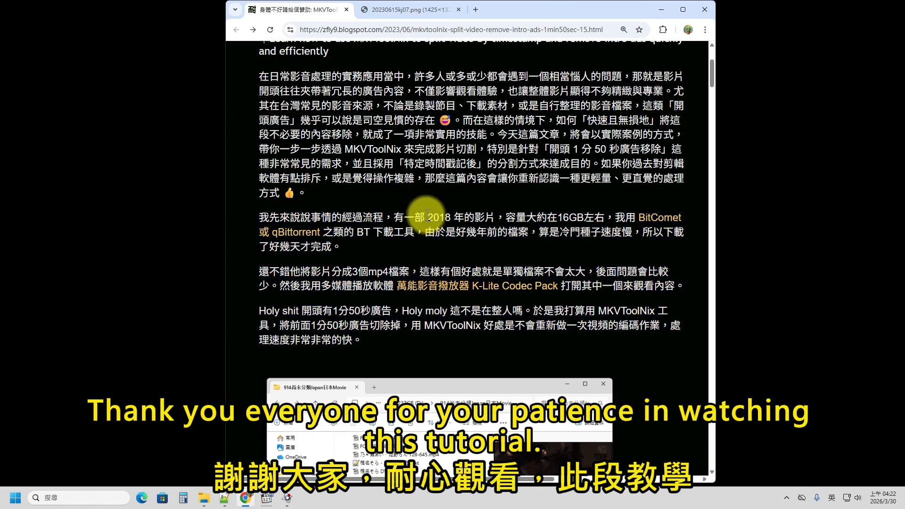
double_click(439, 218)
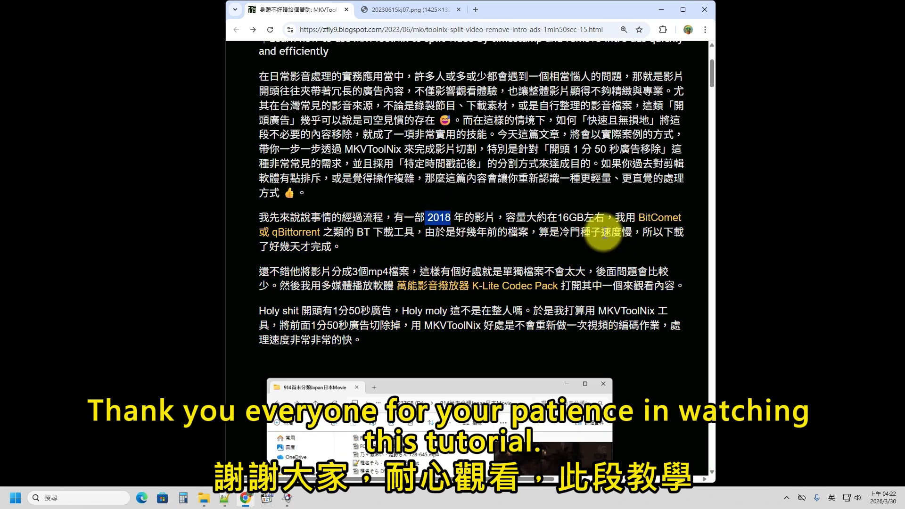
double_click(581, 216)
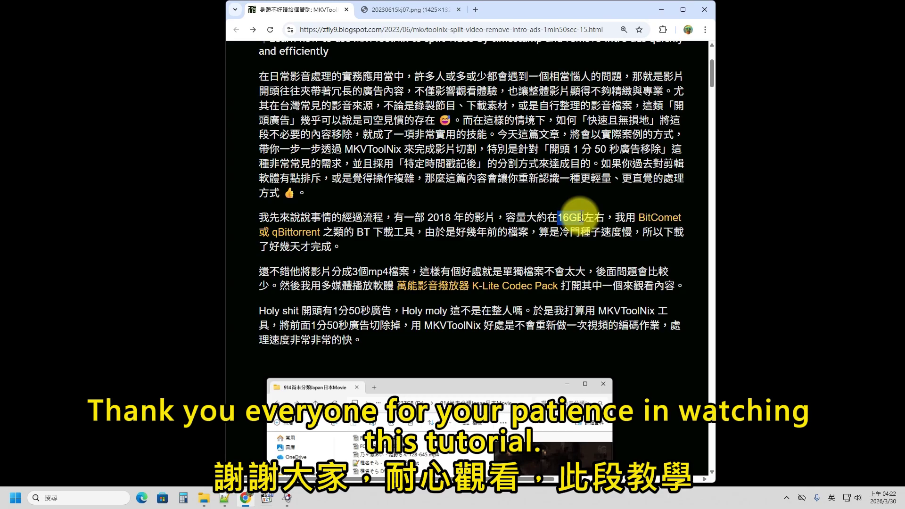
left_click(581, 216)
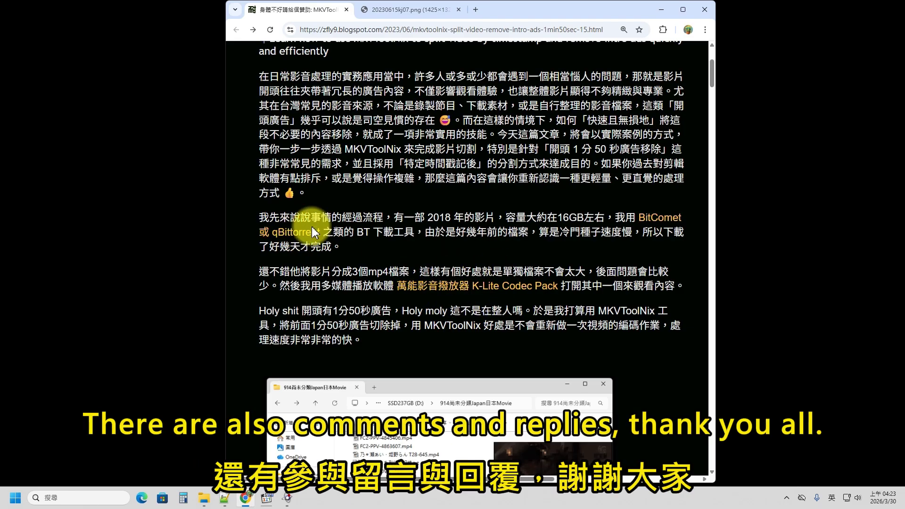
triple_click(350, 331)
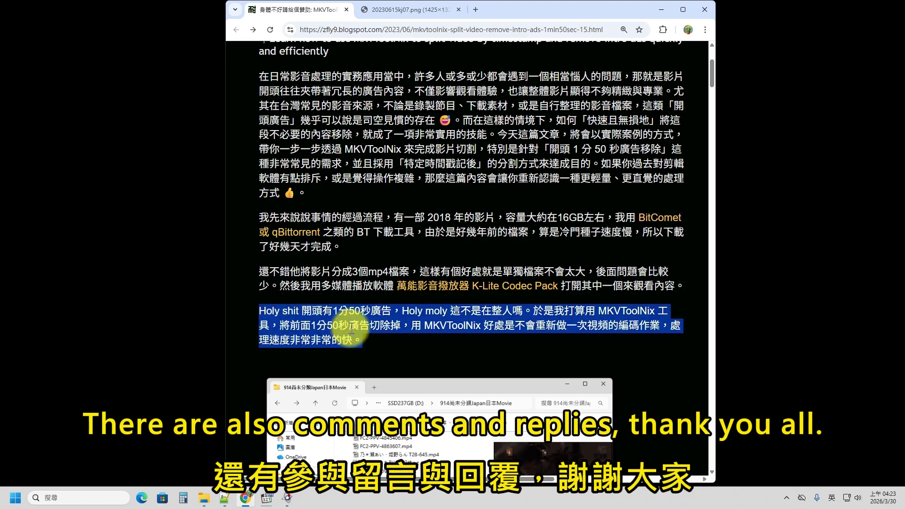